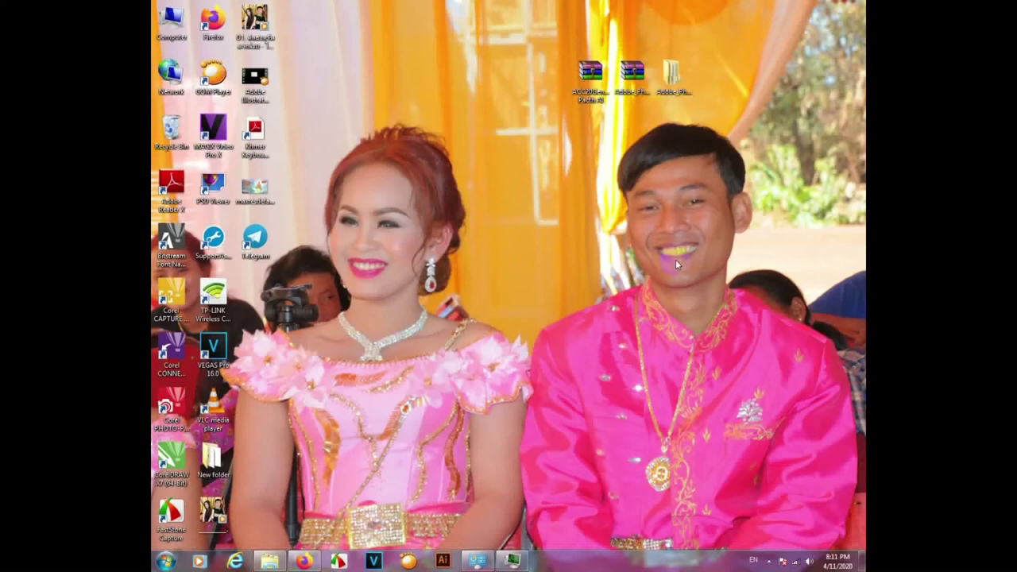
Step: Open the Adobe_Photoshop_2020_v21.1.1.121x64 folder and run Set-up as administrator
right_click(674, 77)
left_click(675, 84)
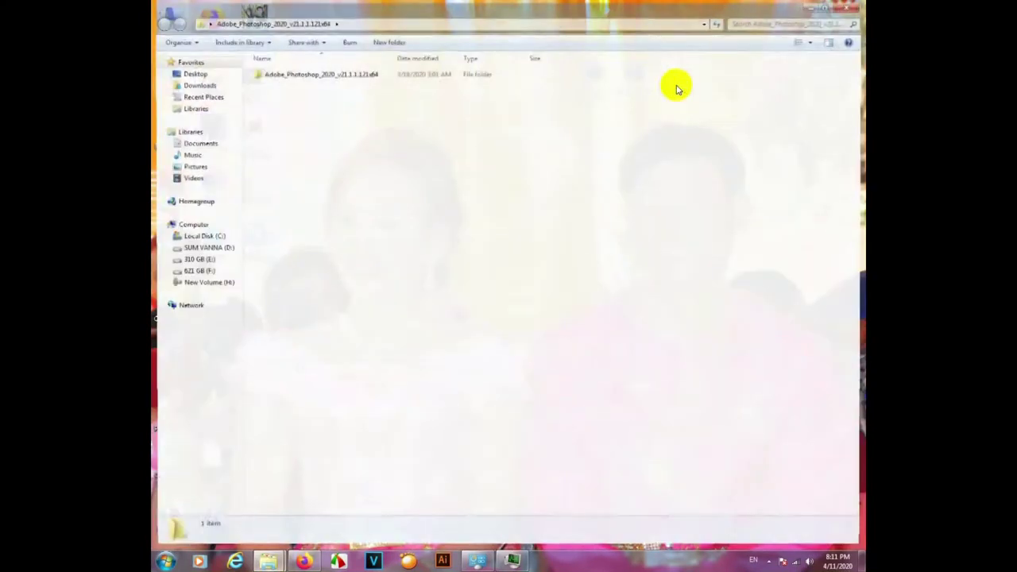
double_click(319, 75)
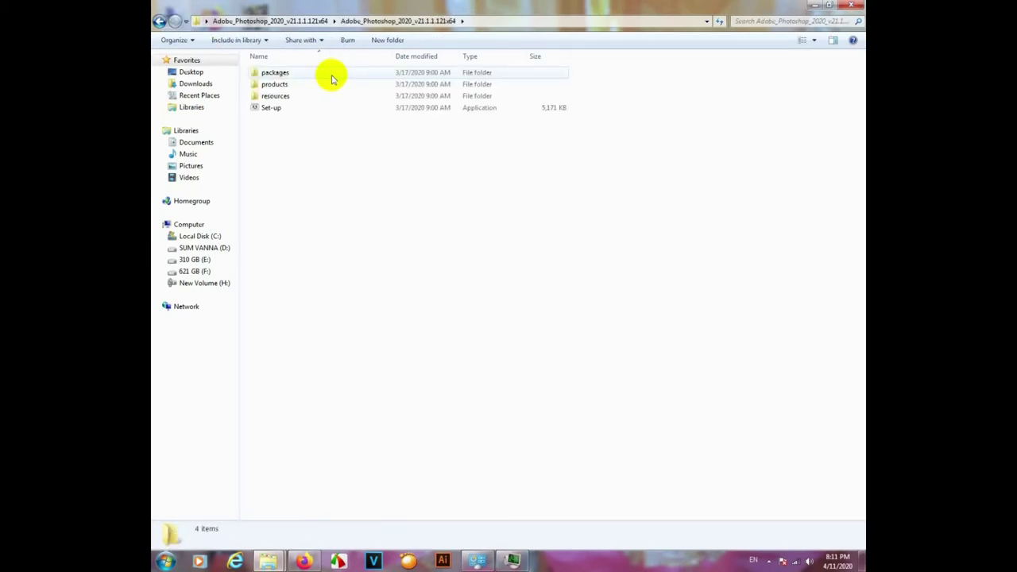
left_click(262, 106)
right_click(265, 108)
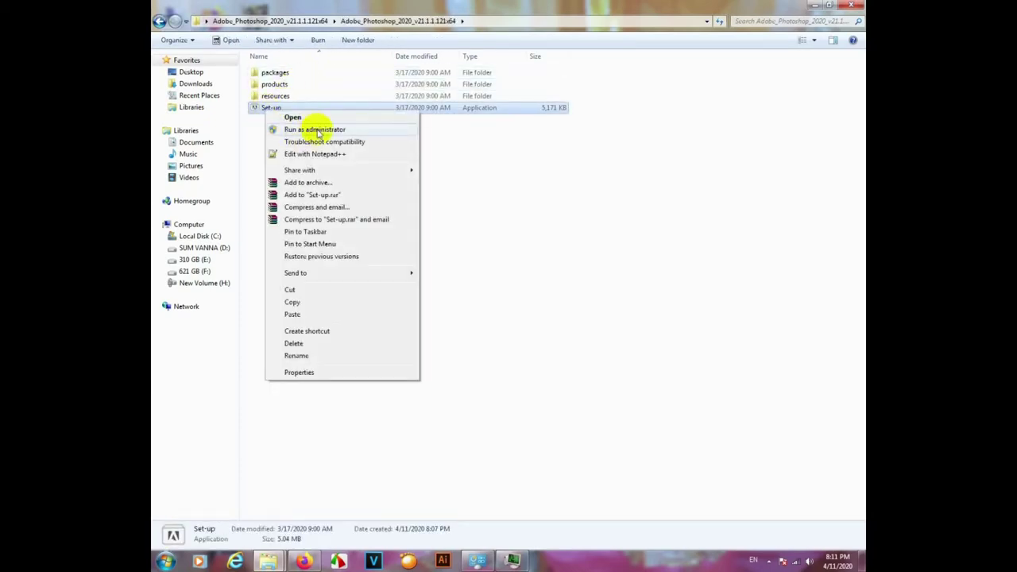
left_click(325, 131)
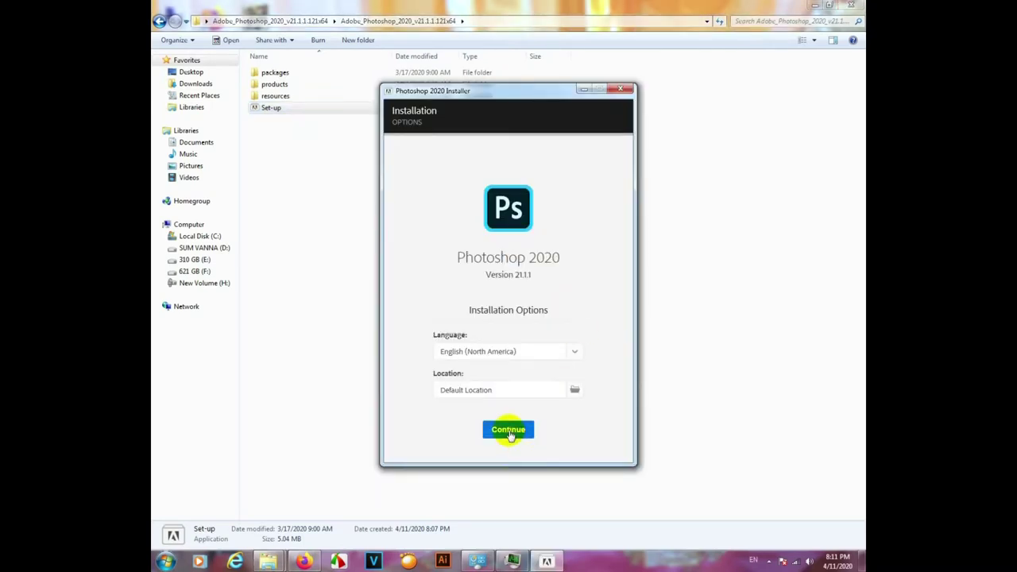
Step: Install Photoshop 2020 v21.1.1 in English (North America) to the default location, closing the Explorer window
left_click(509, 429)
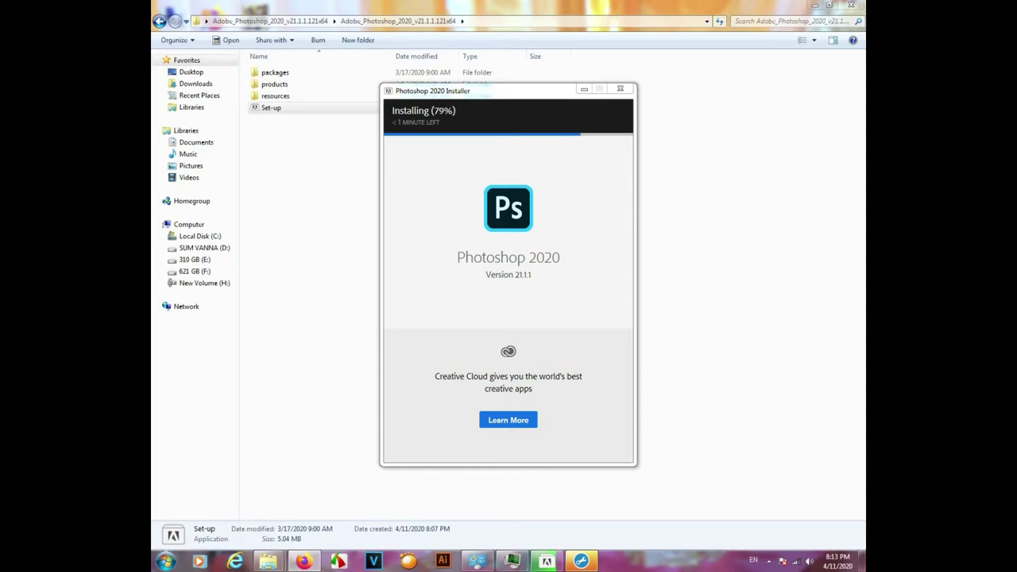
left_click(814, 4)
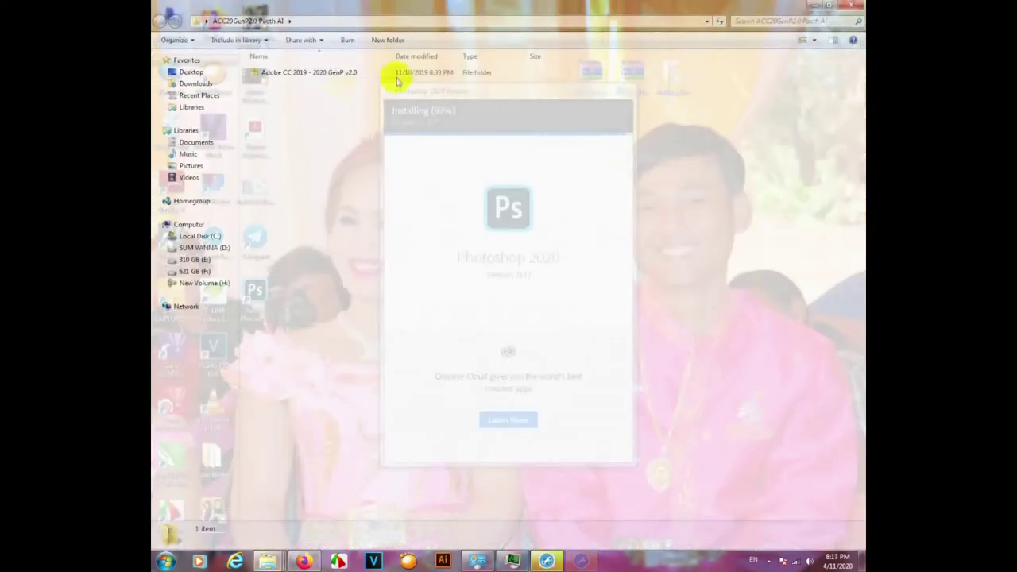
Step: Run RunMe from the GenP v2.0 folder and cure the ticked apps in CC2020 mode
double_click(322, 72)
left_click(266, 96)
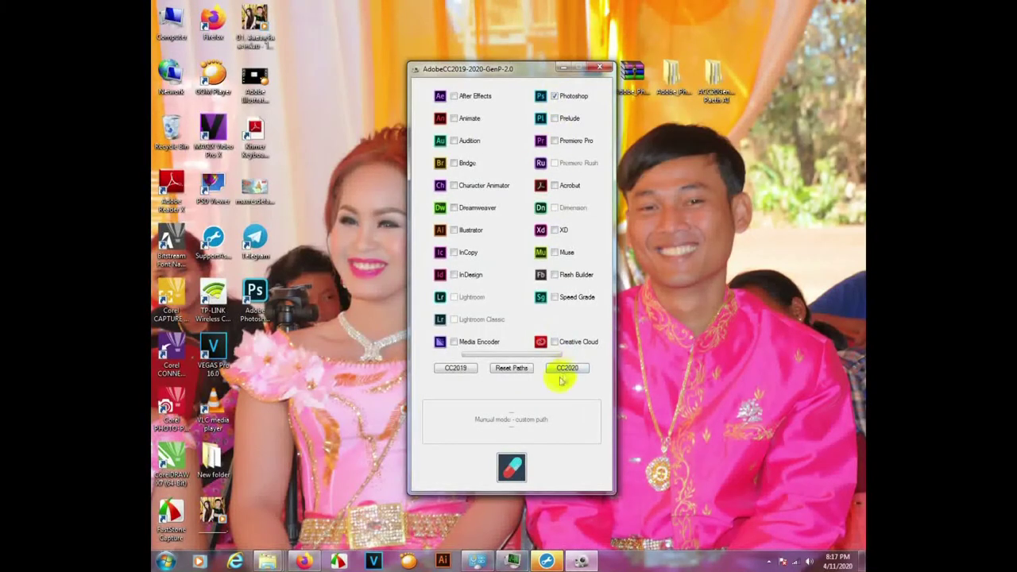
left_click(565, 370)
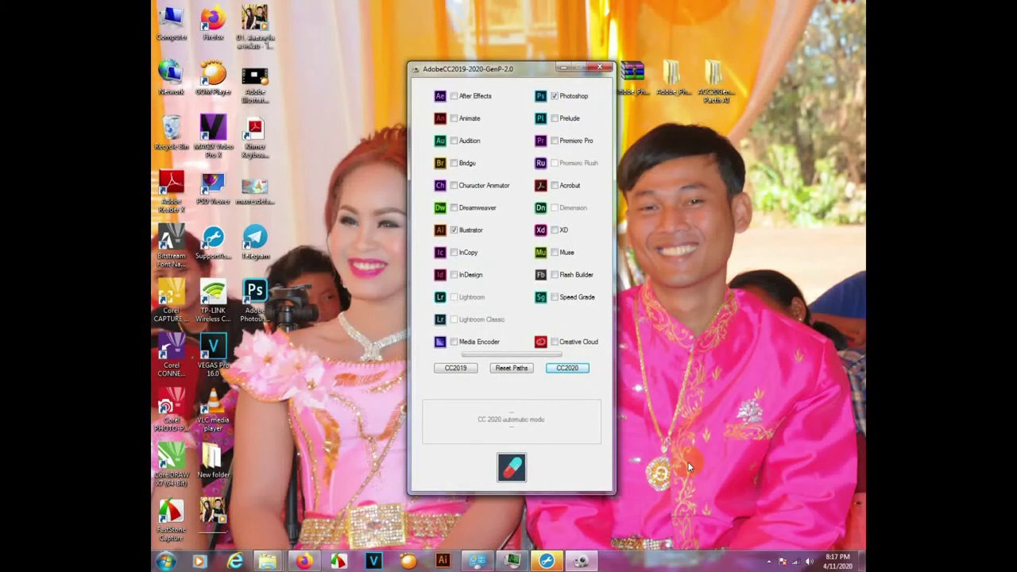
left_click(512, 467)
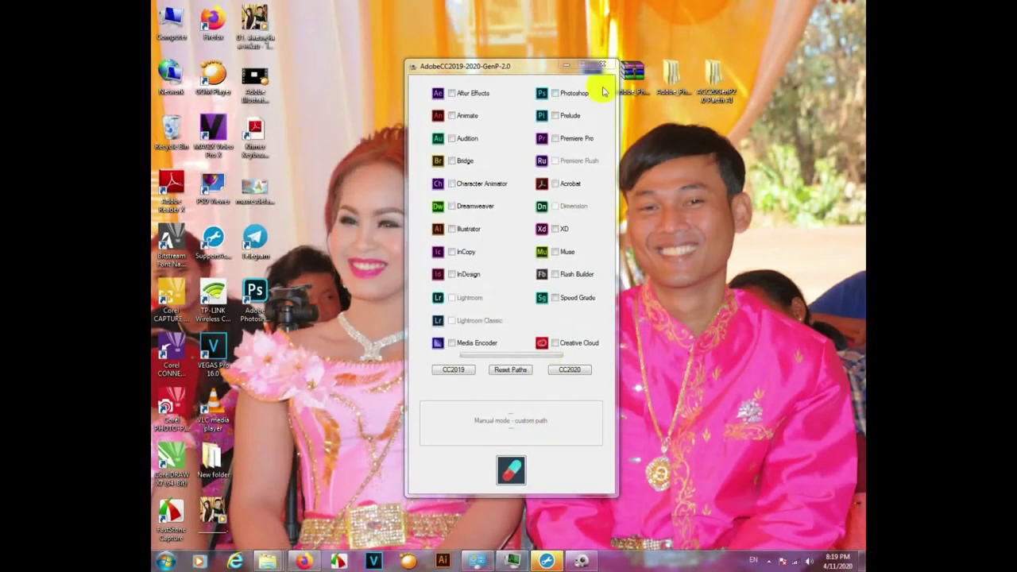
Step: Close the GenP patcher and launch Photoshop 2020 from the desktop
left_click(603, 65)
right_click(488, 204)
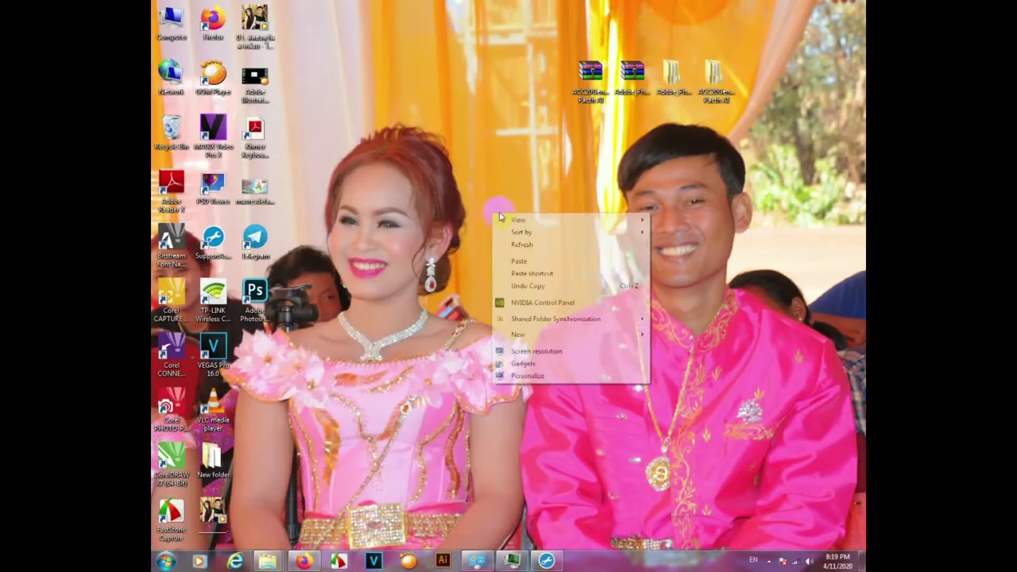
double_click(254, 294)
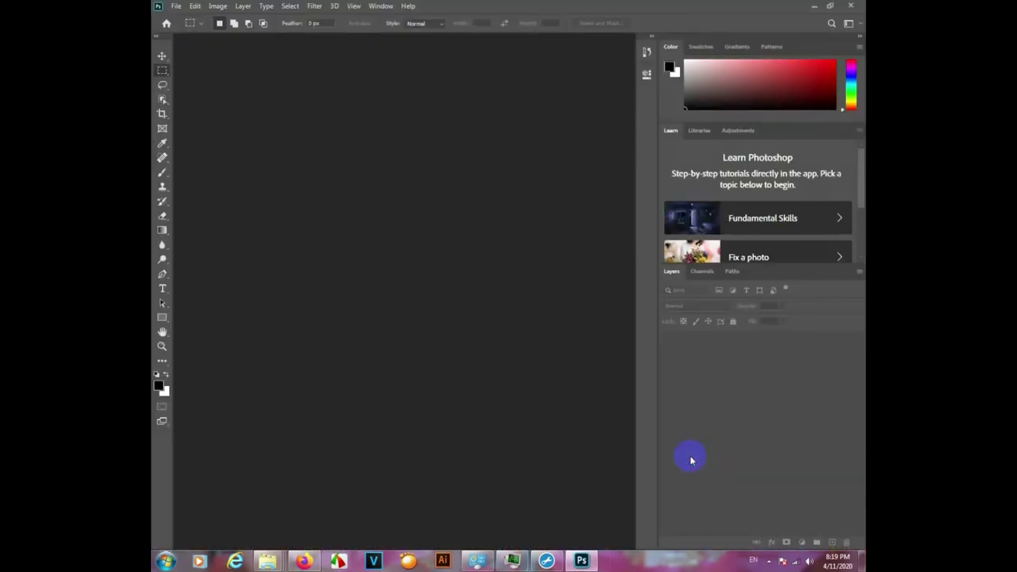
Step: Set ruler, column width and gutter units to Centimeters in Units & Rulers preferences
left_click(175, 6)
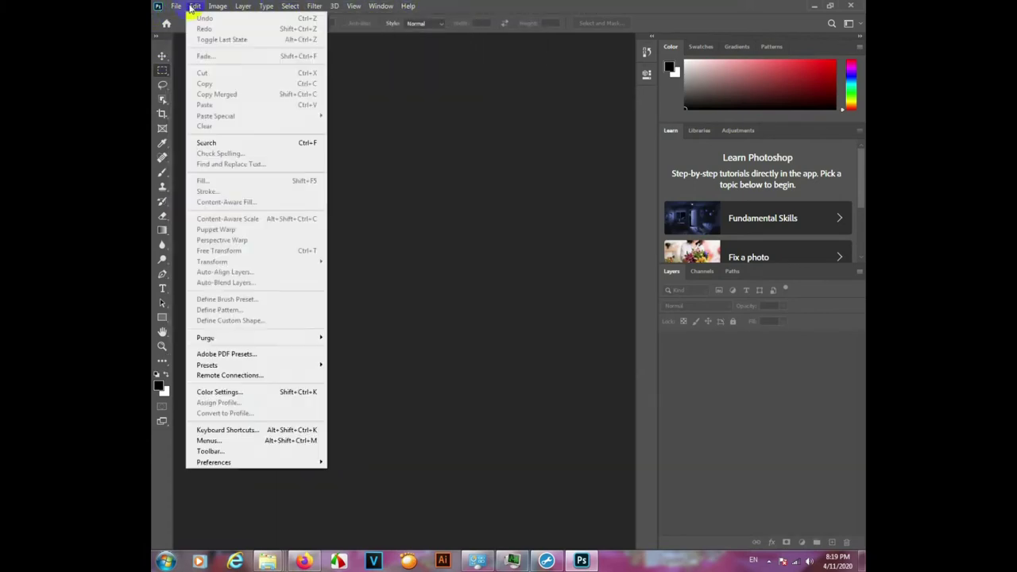
mouse_move(213, 461)
left_click(361, 381)
left_click(556, 252)
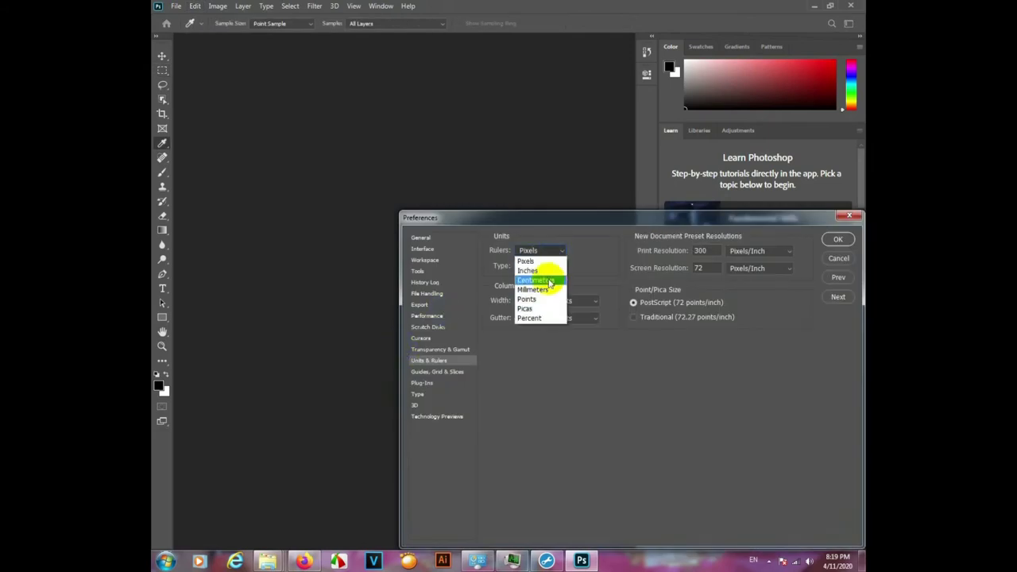
left_click(552, 267)
left_click(574, 301)
left_click(580, 319)
left_click(583, 335)
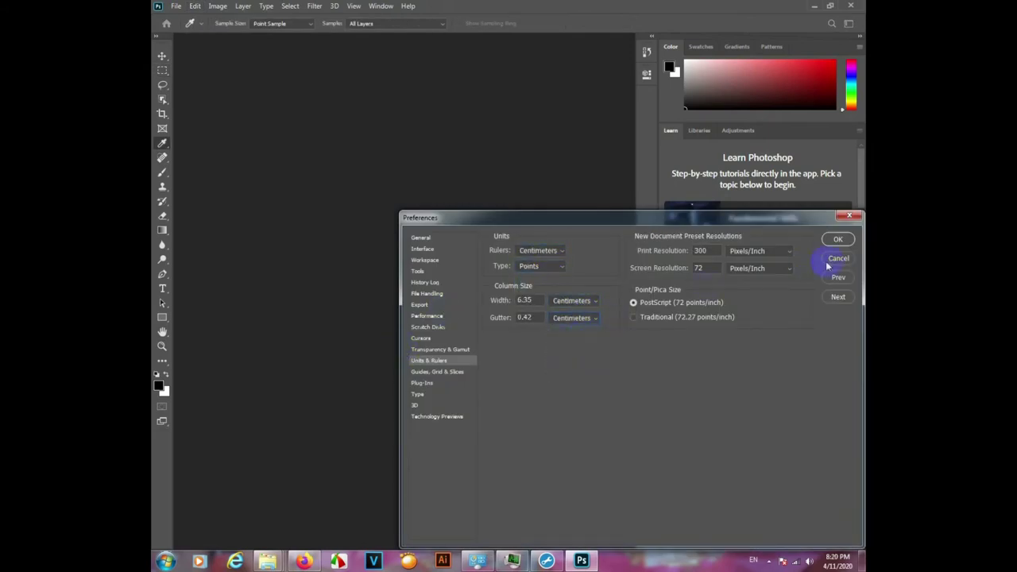
left_click(429, 316)
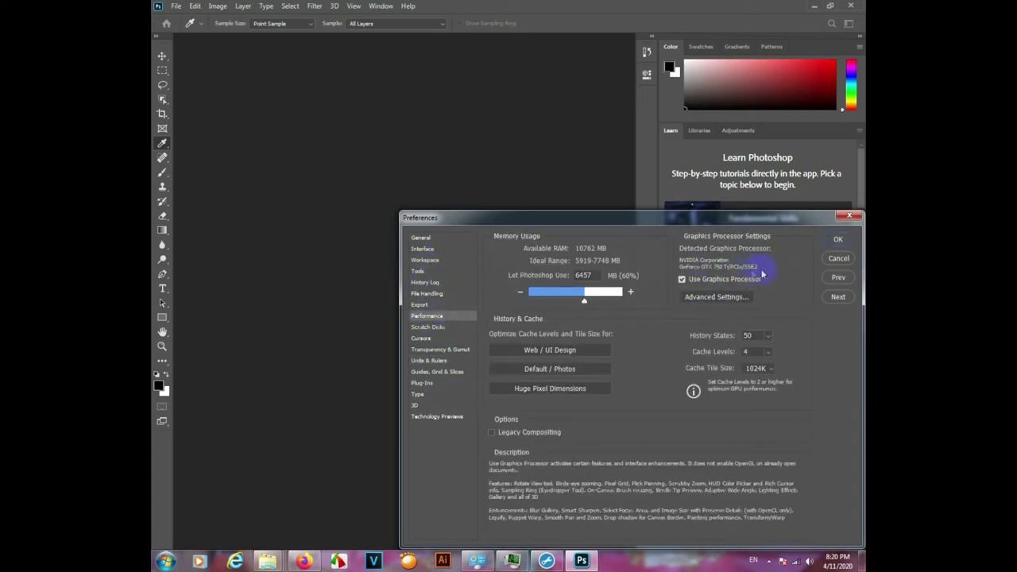
left_click(838, 240)
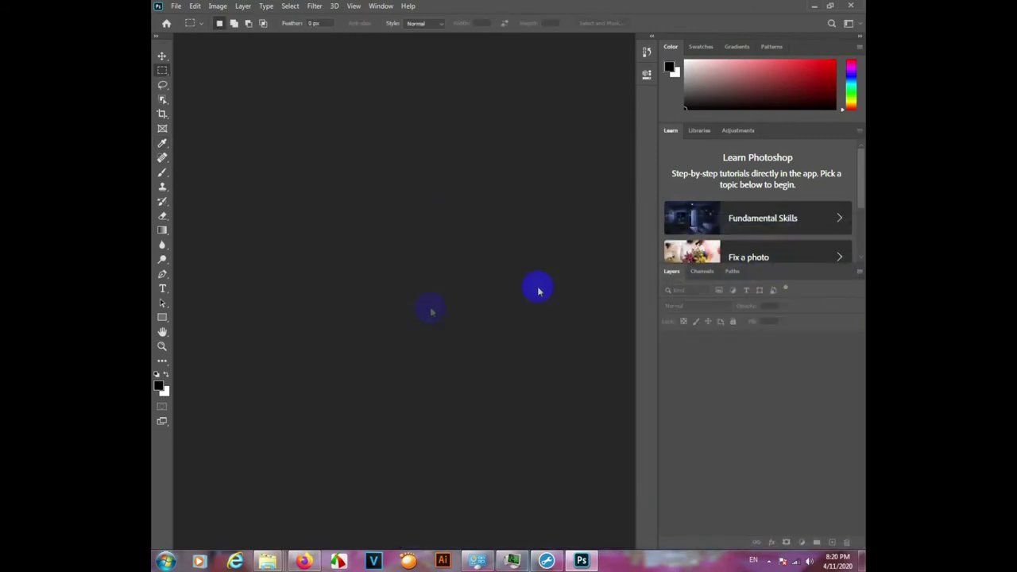
Step: Create a blank 16 × 12 cm, 300 ppi Untitled-1 document
left_click(175, 6)
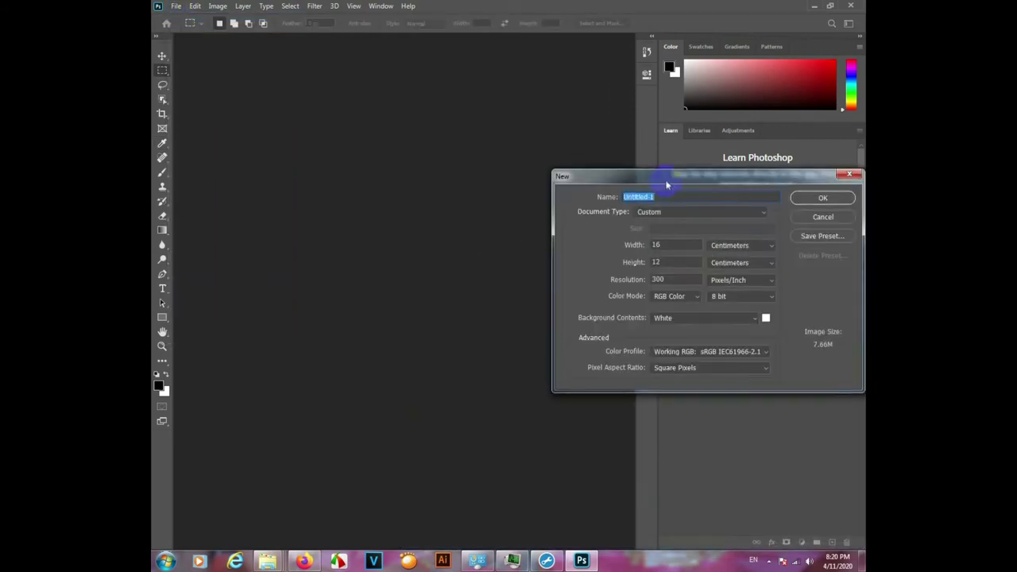
left_click_drag(665, 176, 333, 150)
left_click(487, 174)
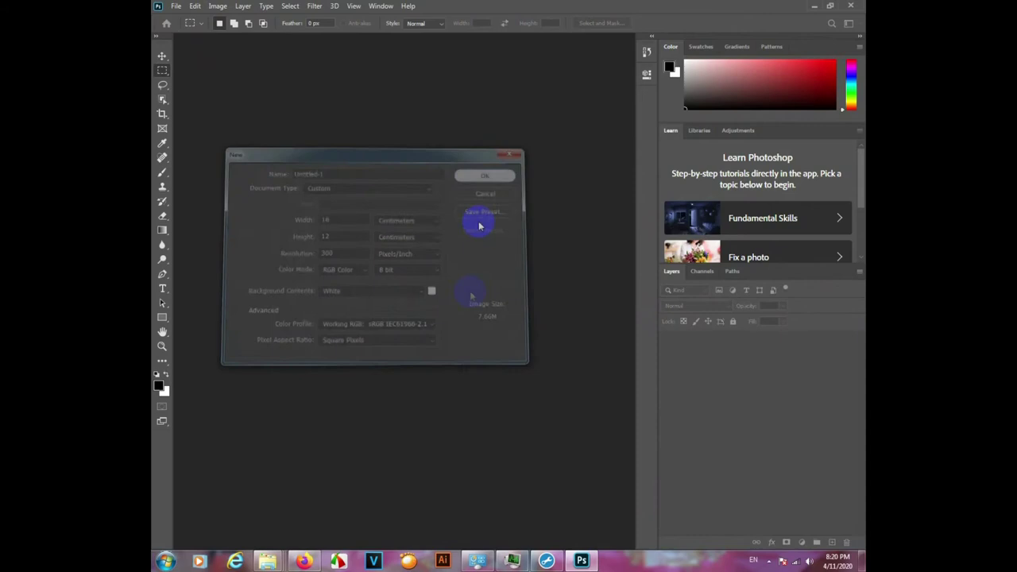
Step: Open Angkor-Wat-in-Cambodia-HD-Photo-15.jpg from E:\Angkor wath HD
left_click(176, 6)
left_click(189, 30)
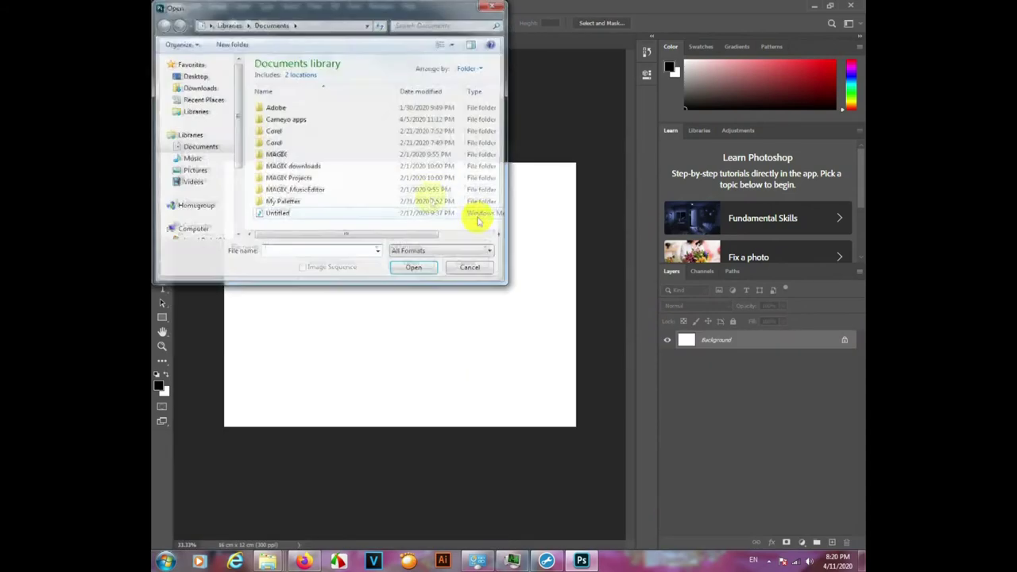
scroll(232, 143, "down", 3)
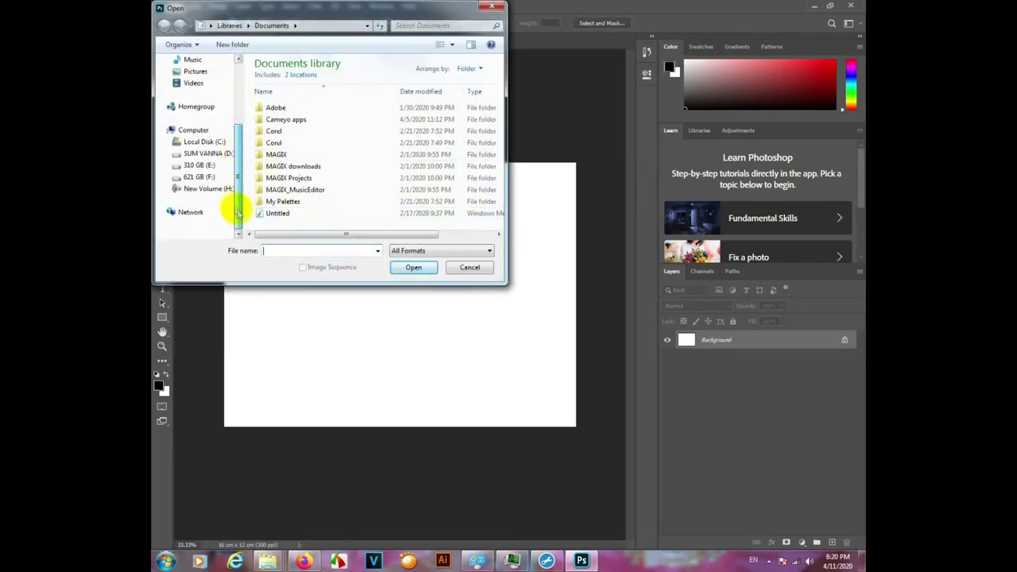
left_click(200, 164)
double_click(405, 84)
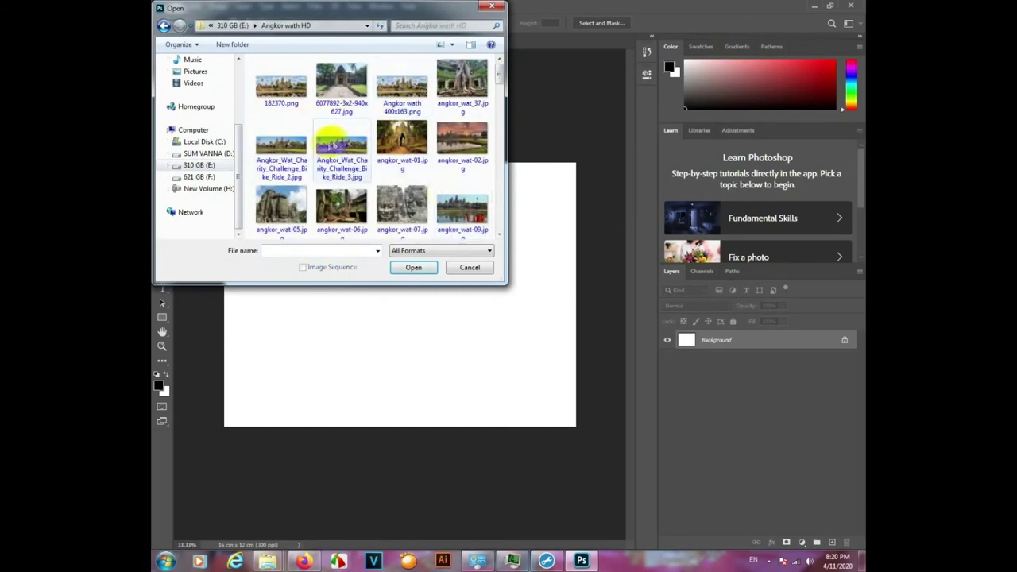
left_click(342, 147)
left_click(286, 203)
scroll(382, 208, "down", 2)
scroll(445, 219, "down", 3)
scroll(465, 210, "down", 3)
scroll(470, 211, "down", 2)
scroll(470, 211, "up", 1)
left_click(402, 108)
left_click(413, 267)
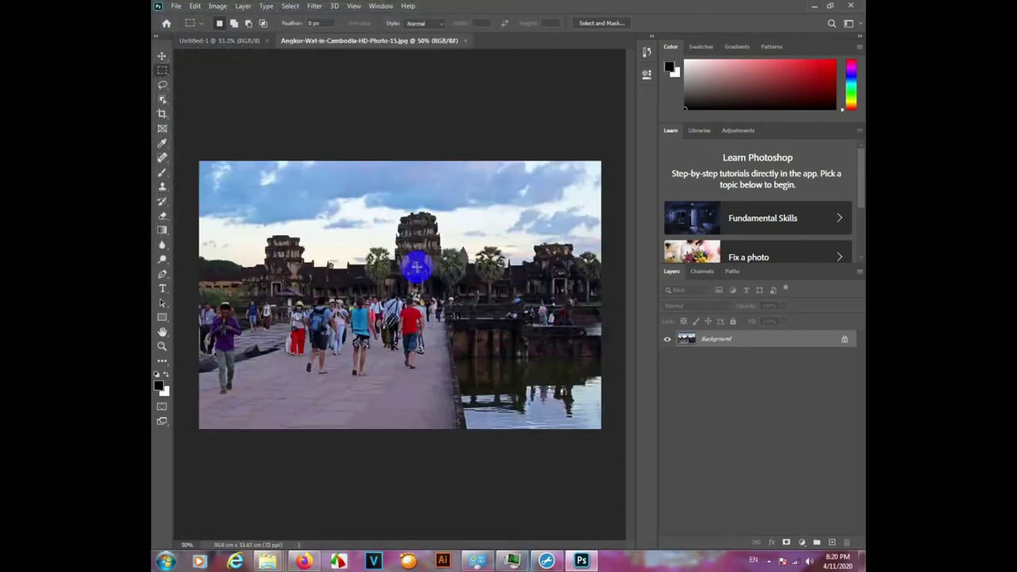
Step: Switch to the Patch tool (Shift+J) and outline the man in purple on the causeway's left
scroll(417, 270, "up", 3)
scroll(445, 286, "up", 2)
scroll(505, 318, "down", 2)
scroll(506, 318, "up", 2)
scroll(506, 318, "left", 3)
scroll(360, 288, "right", 1)
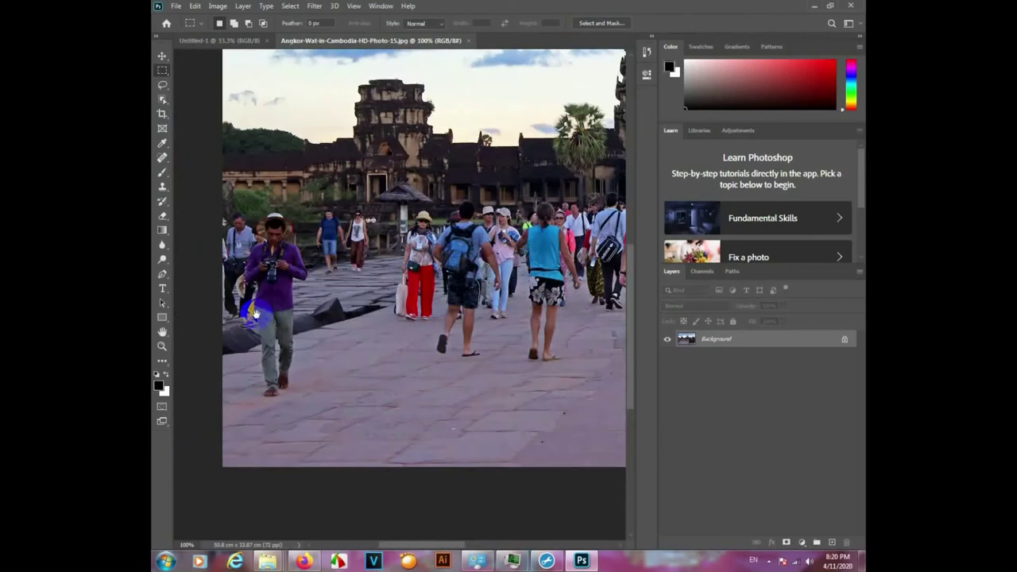
scroll(360, 288, "left", 1)
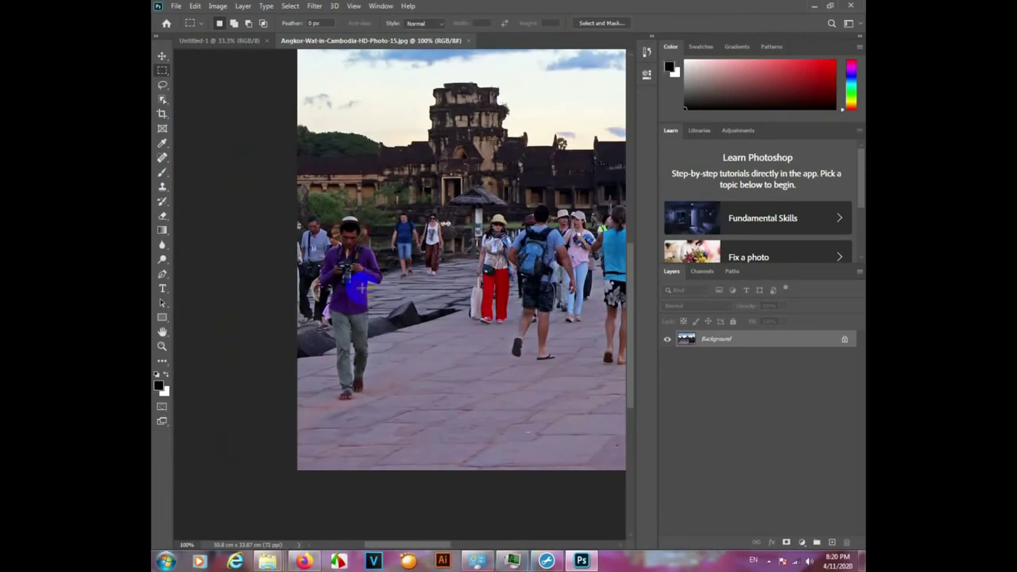
key("j")
key("shift+j")
key("shift+j")
mouse_move(372, 212)
left_mouse_down()
mouse_move(388, 262)
mouse_move(354, 203)
left_mouse_up()
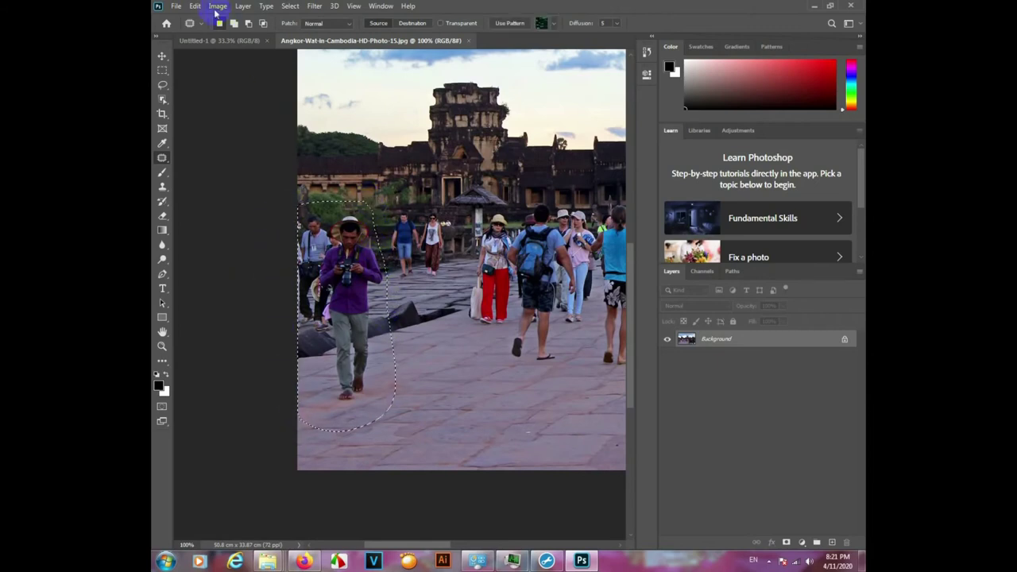
Step: Run Edit > Content-Aware Fill on the outlined man and adjust the workspace preview
left_click(195, 6)
left_click(220, 202)
left_click_drag(623, 387, 498, 324)
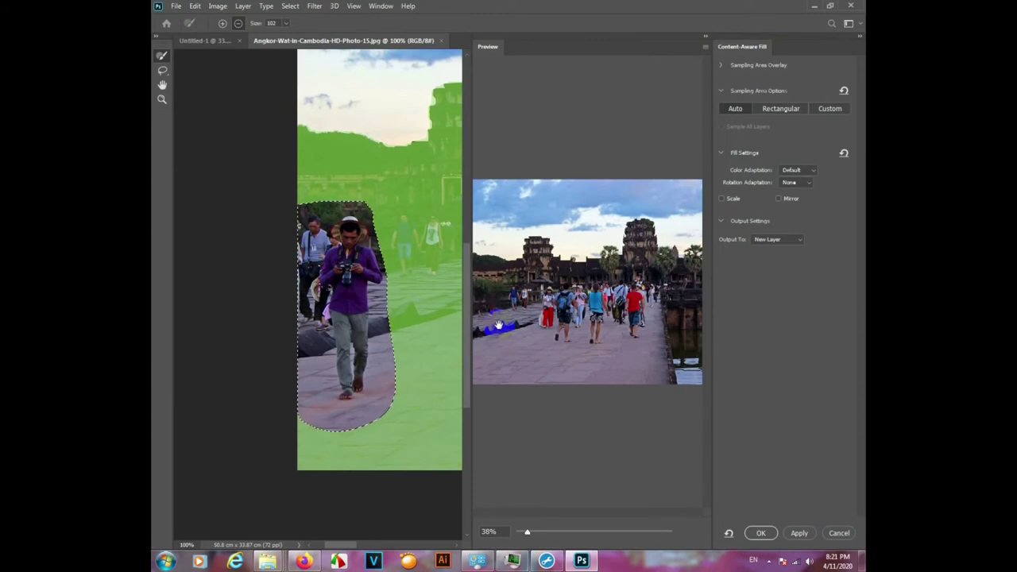
left_click_drag(498, 324, 513, 291)
left_click(624, 422)
Step: Apply the fill removing the man in purple, then outline the central crowd of tourists
left_click(760, 532)
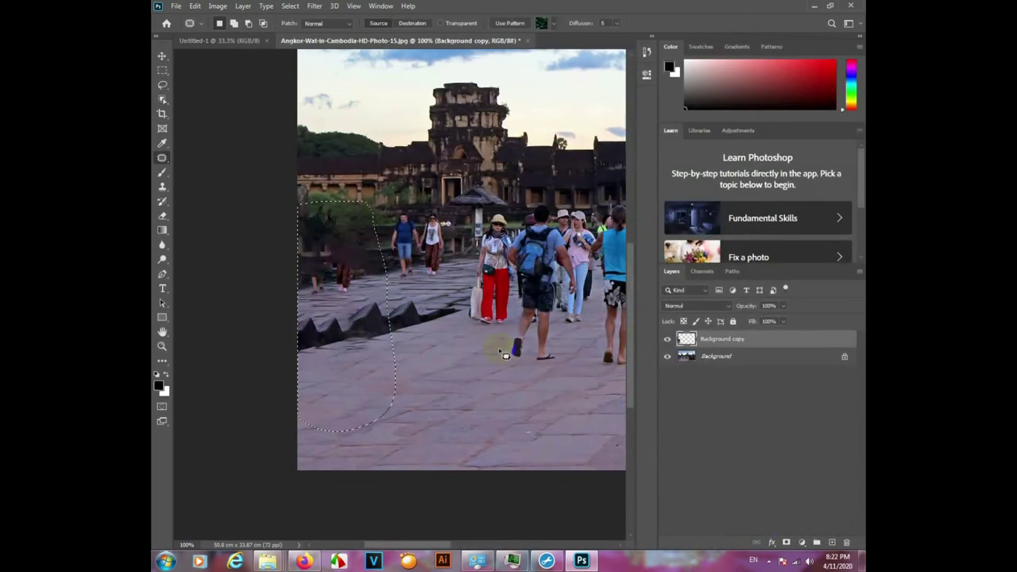
mouse_move(509, 358)
left_mouse_down()
mouse_move(431, 402)
mouse_move(346, 401)
left_mouse_up()
mouse_move(263, 374)
left_mouse_down()
mouse_move(267, 239)
mouse_move(350, 216)
mouse_move(525, 203)
mouse_move(570, 304)
mouse_move(362, 382)
left_mouse_up()
Step: Content-Aware Fill the outlined crowd onto a Background copy 2 layer
left_click(194, 6)
left_click(226, 198)
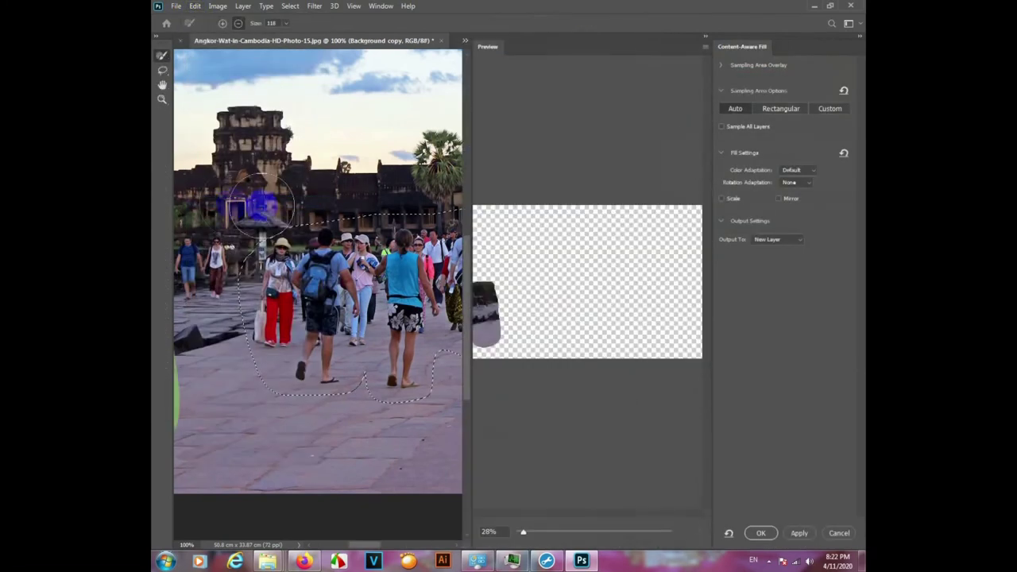
scroll(631, 413, "up", 3)
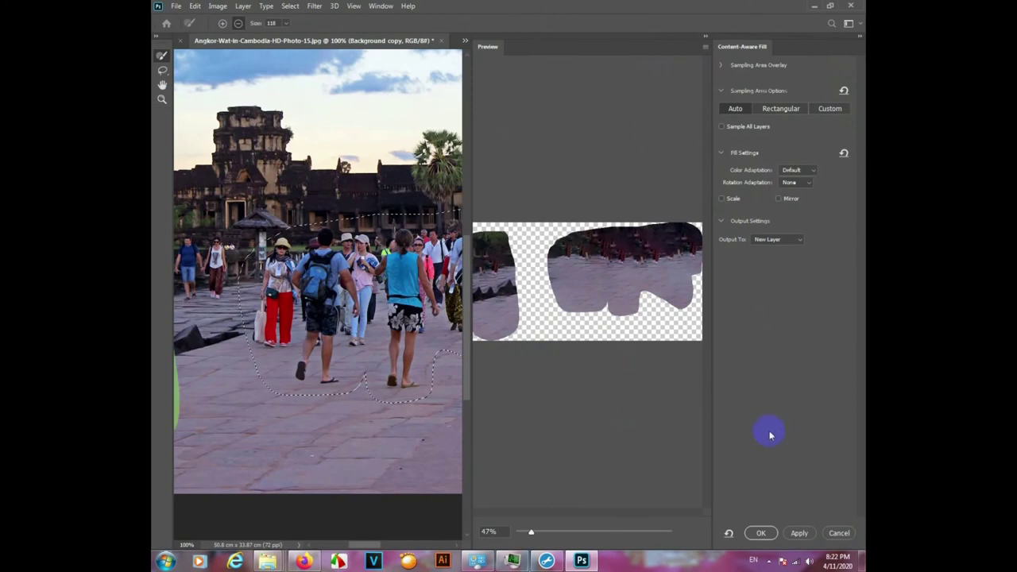
left_click(758, 533)
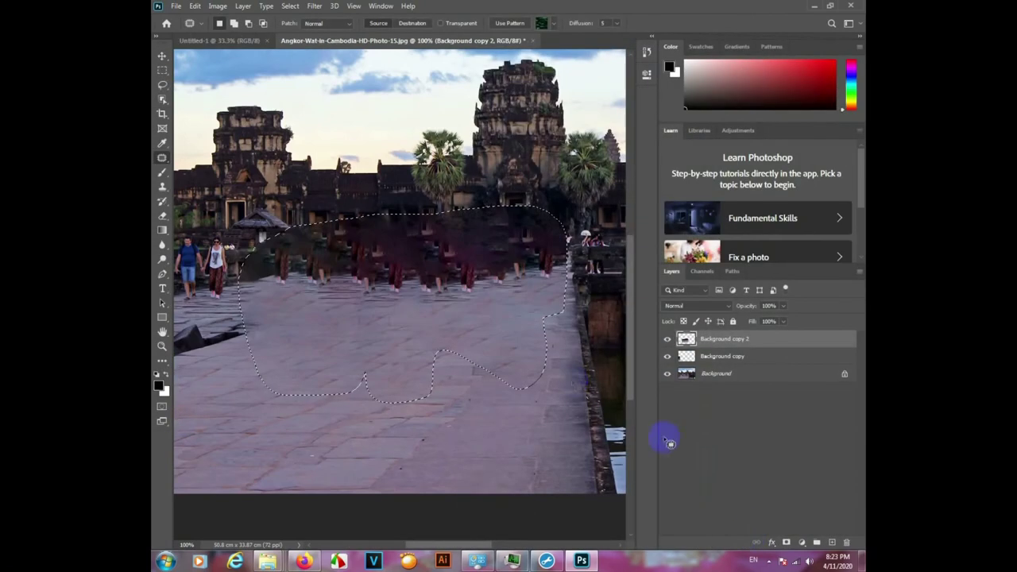
Step: Deselect, fit the photo on screen, and outline the couple walking on the left
key("ctrl+d")
key("ctrl+0")
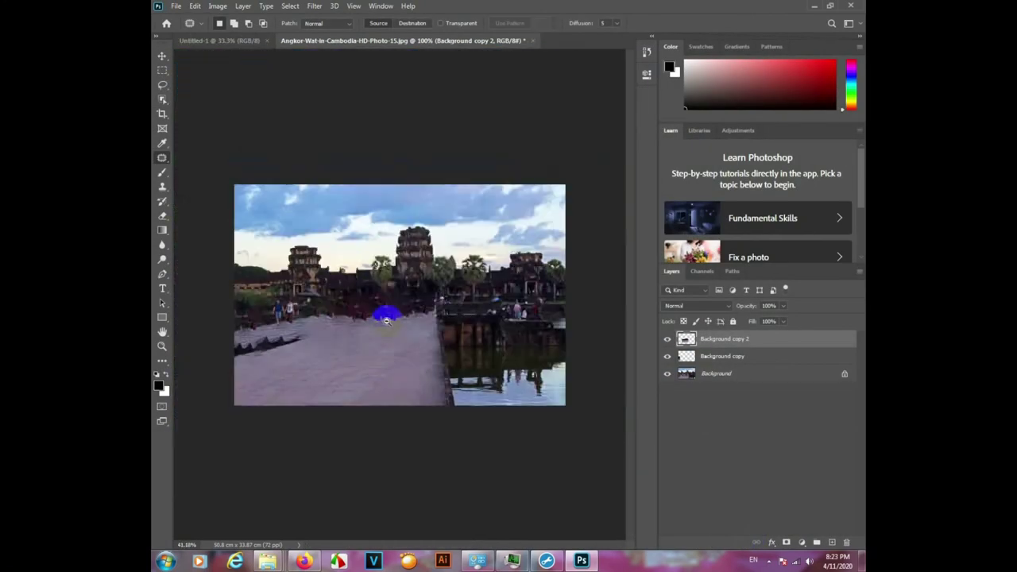
scroll(386, 320, "up", 1)
scroll(413, 366, "up", 2)
scroll(317, 298, "up", 2)
scroll(309, 289, "up", 2)
mouse_move(248, 278)
left_mouse_down()
mouse_move(254, 337)
mouse_move(290, 375)
left_mouse_up()
left_click(719, 374)
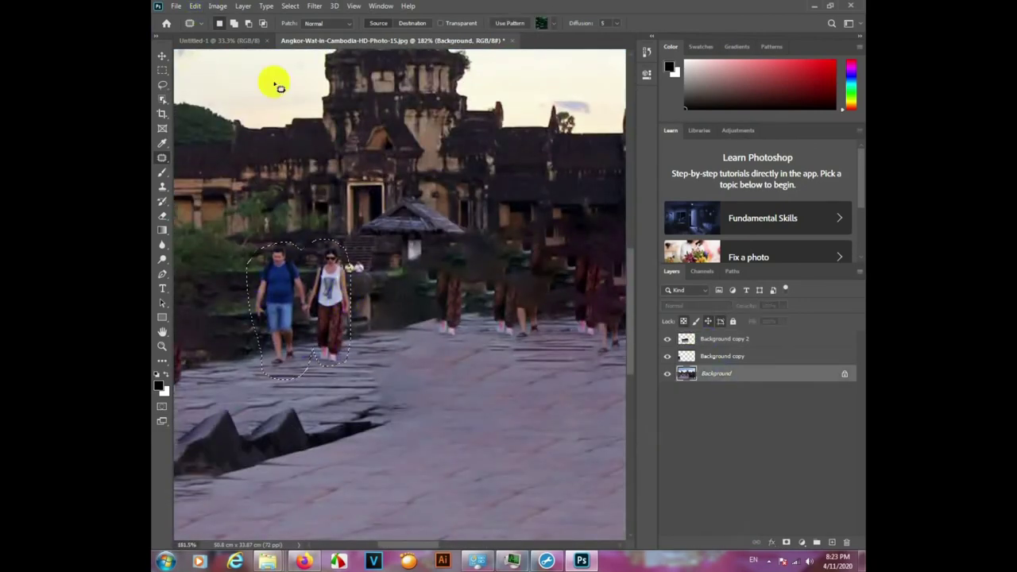
Step: Content-Aware Fill the couple away onto a Background copy 3 layer
left_click(194, 6)
left_click(262, 265)
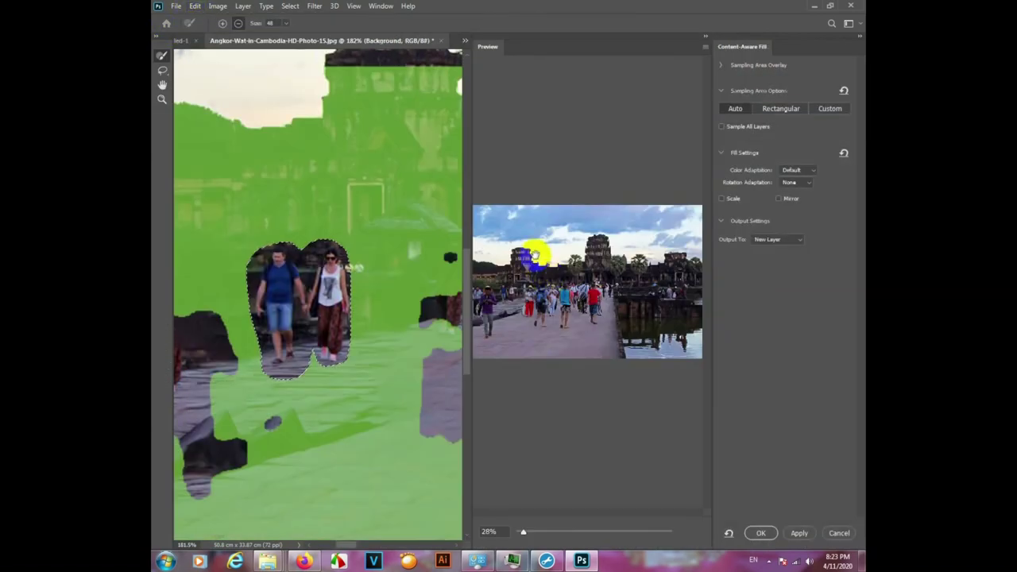
scroll(536, 254, "up", 3)
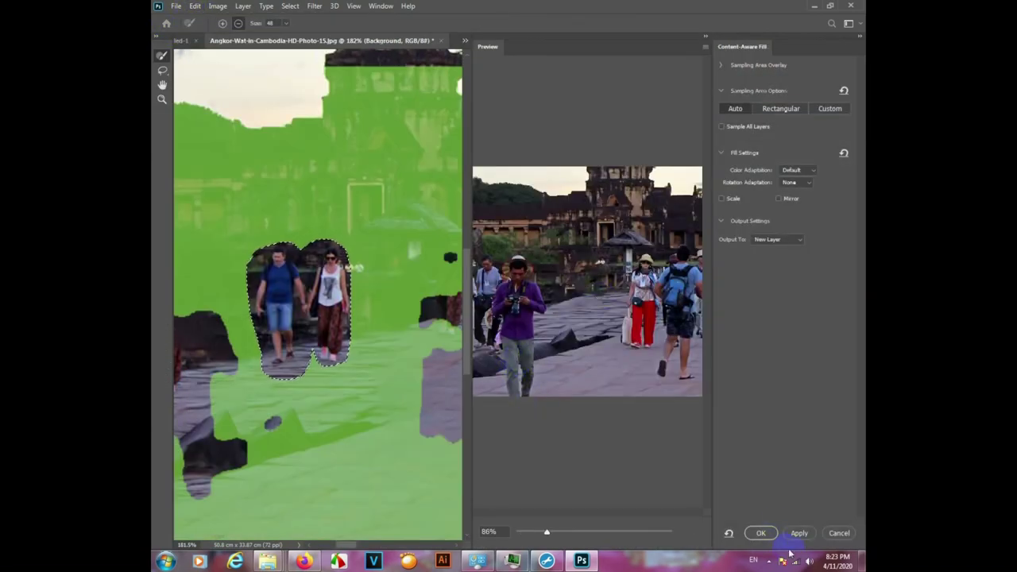
left_click(760, 532)
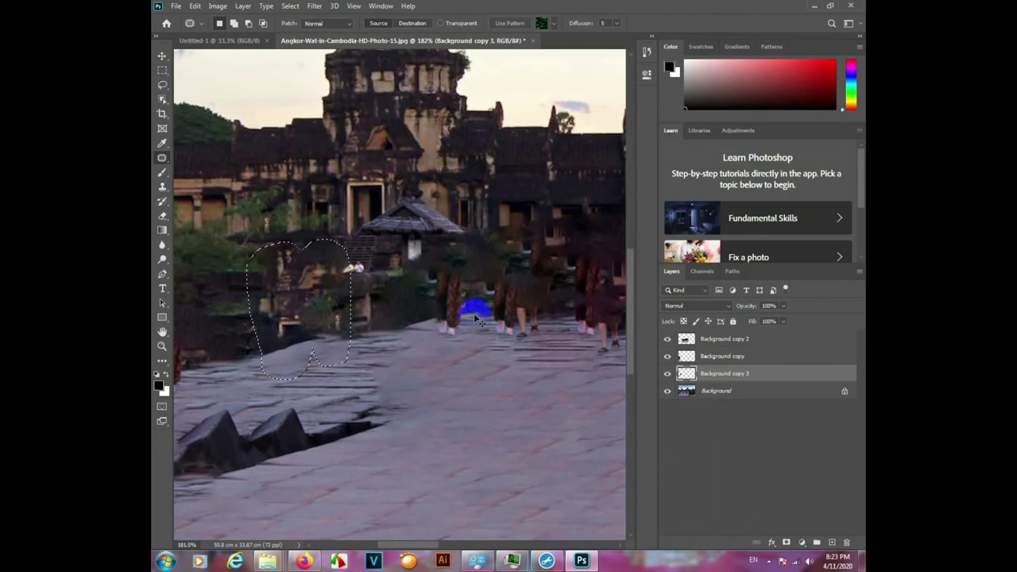
scroll(476, 318, "down", 5)
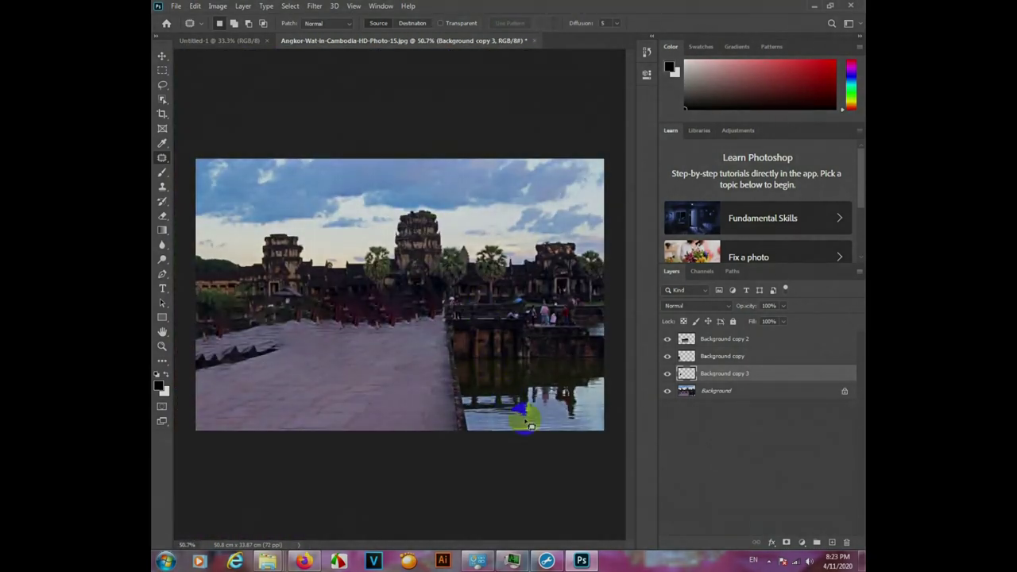
Step: Quit Photoshop without saving changes, returning to the Windows desktop
left_click(850, 6)
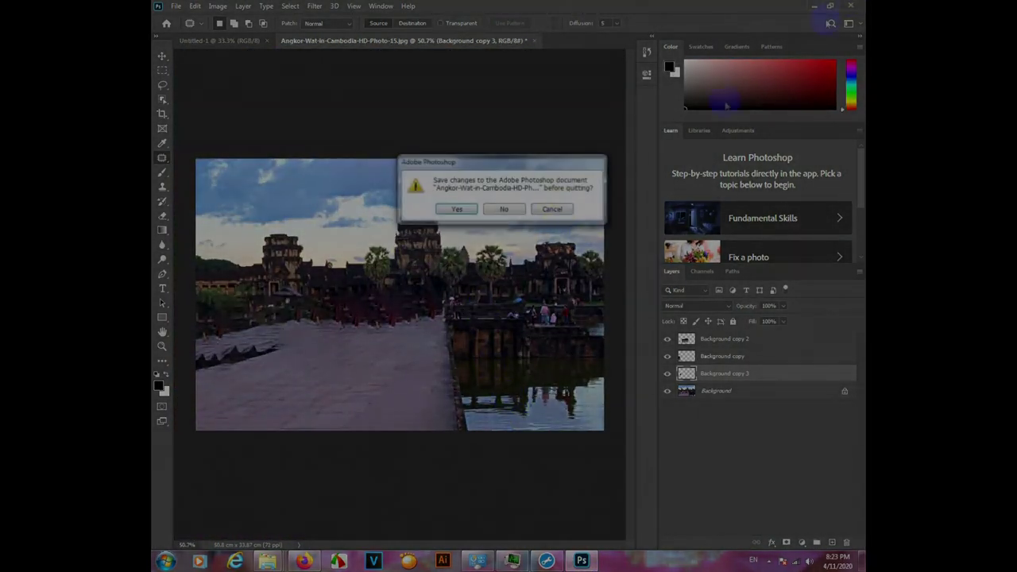
left_click(503, 209)
right_click(506, 162)
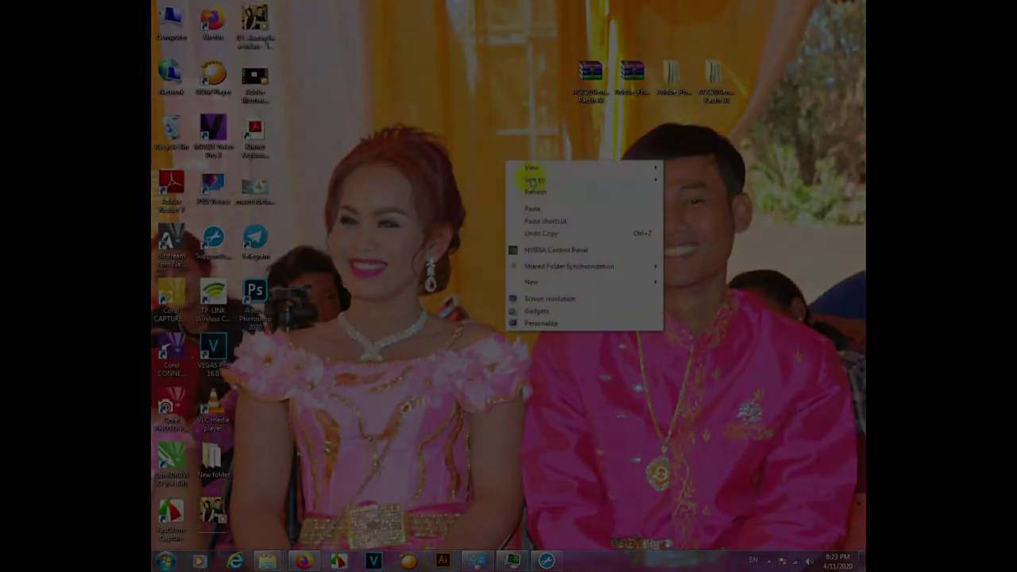
right_click(535, 189)
left_click(548, 220)
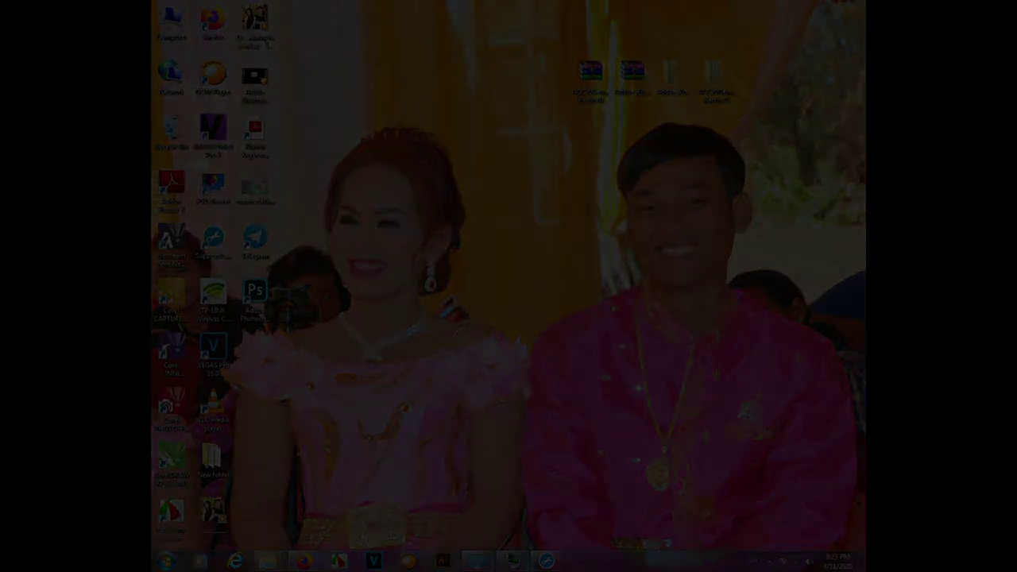